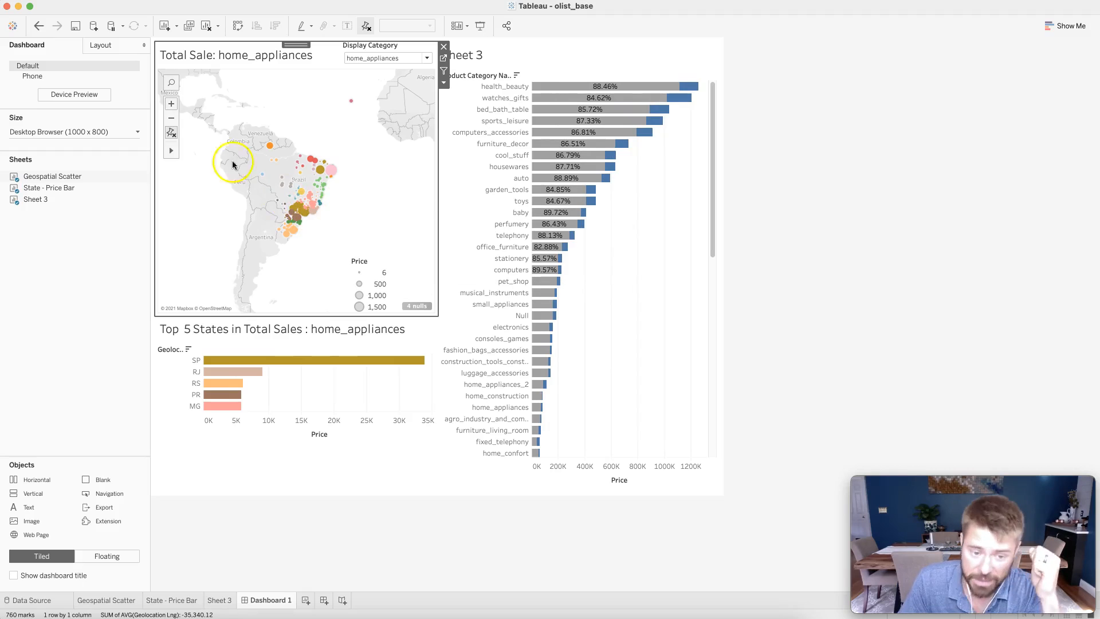
Zoom the dashboard's sales map in on Brazil, then open Sheet 3, the product category bar chart.
left_click(171, 104)
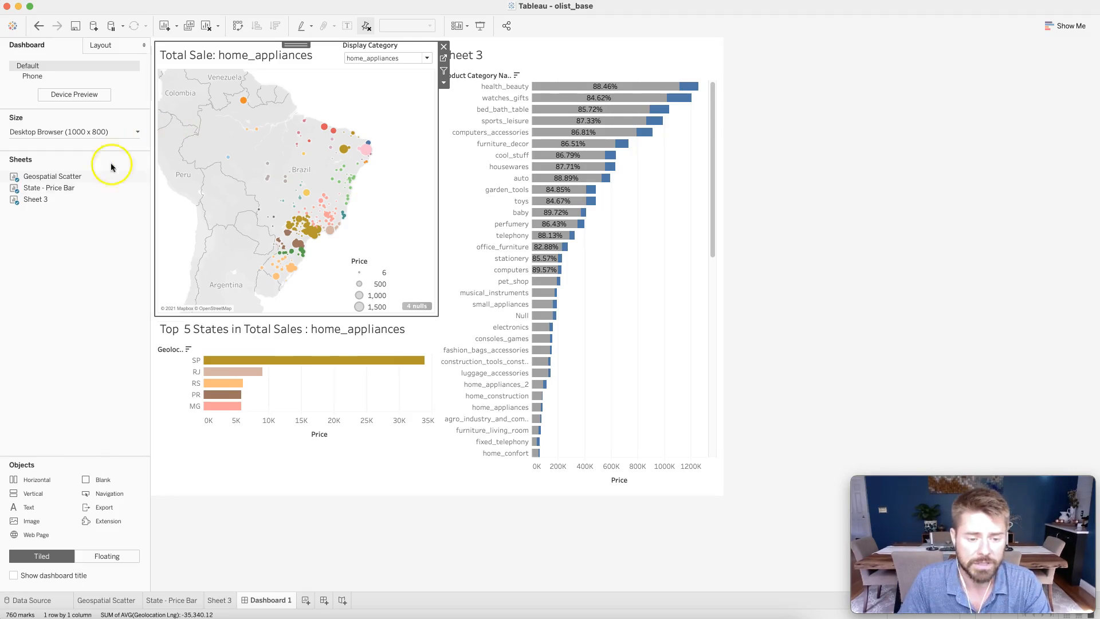
left_click(81, 237)
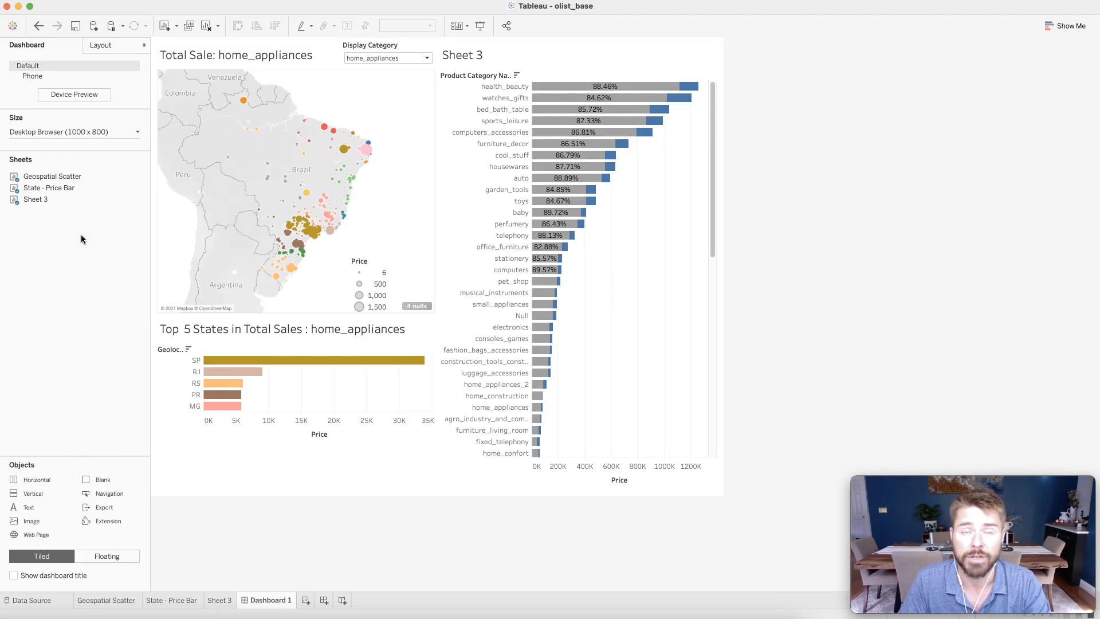
left_click(183, 600)
left_click(386, 313)
left_click(199, 386)
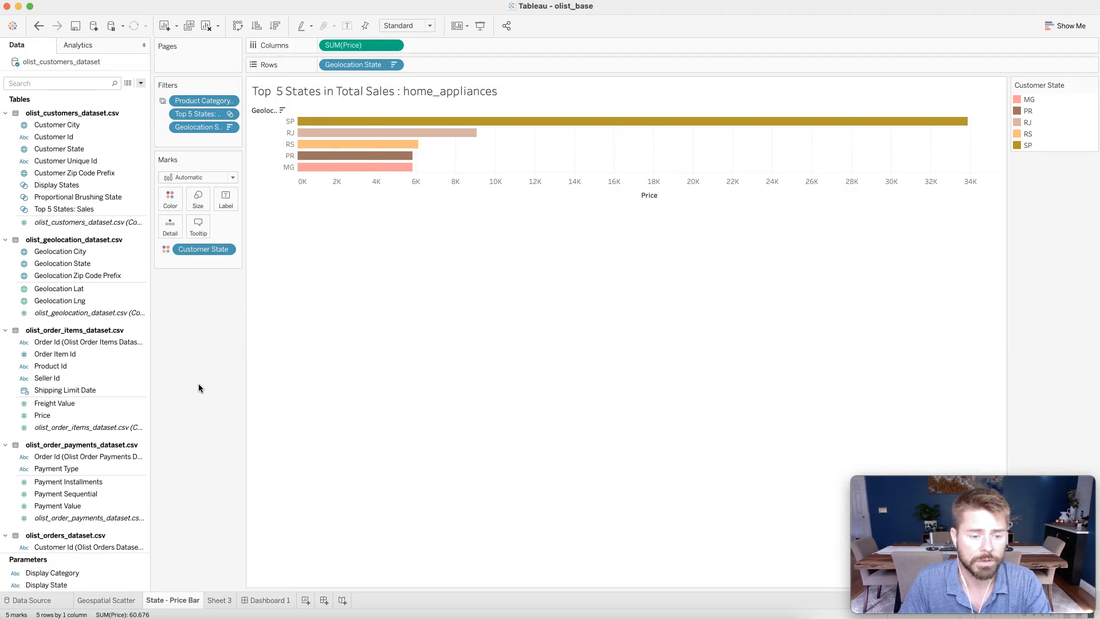
left_click(218, 600)
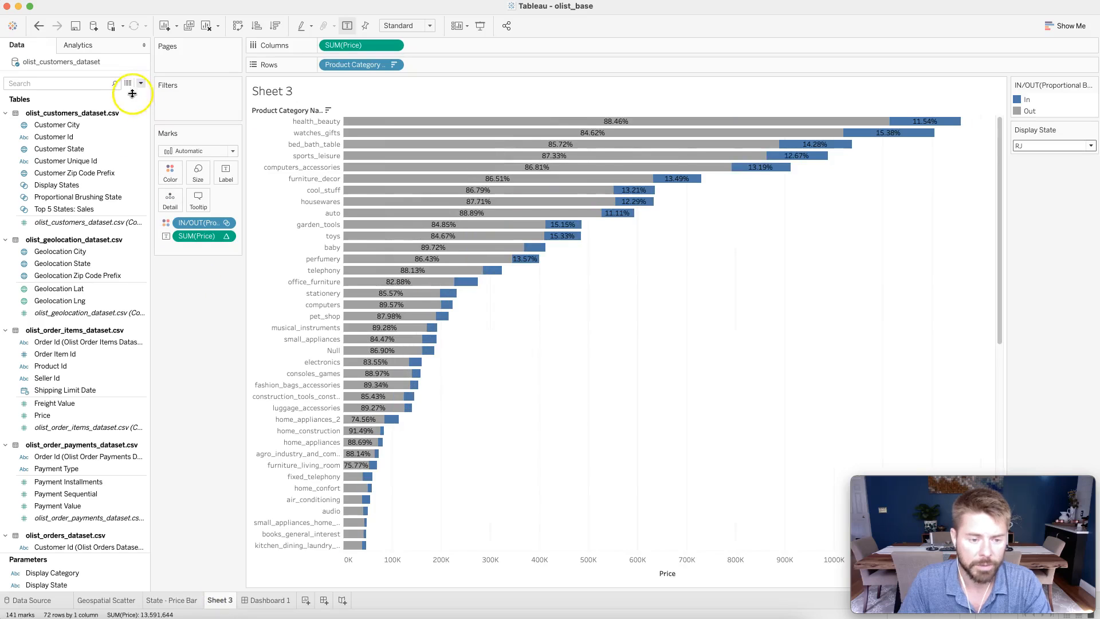
left_click(128, 150)
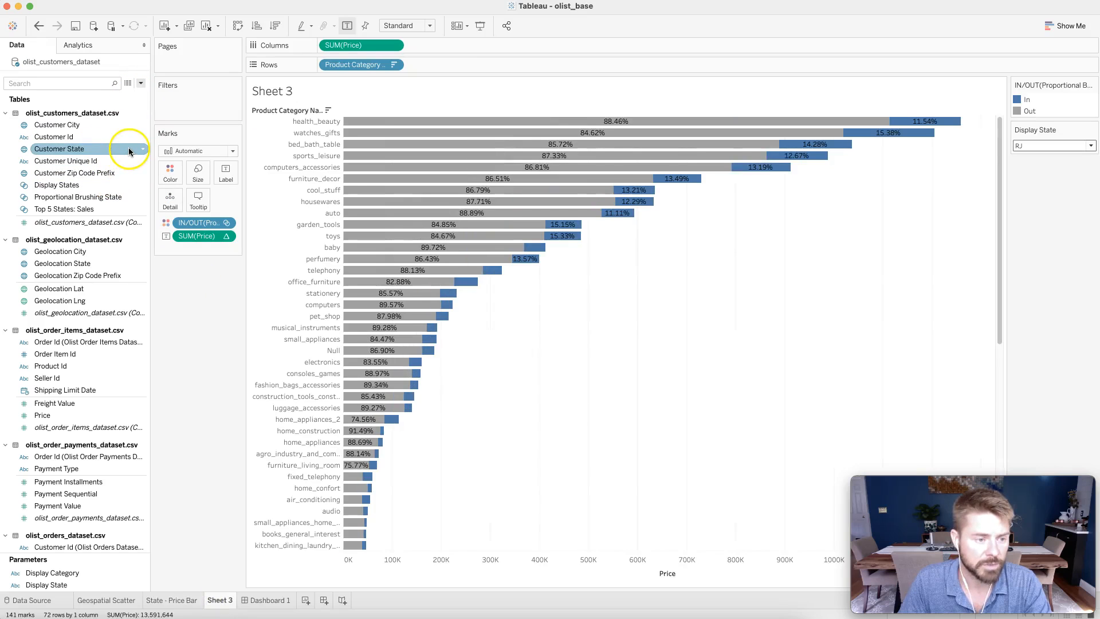
left_click(142, 150)
key("Return")
left_click(133, 150)
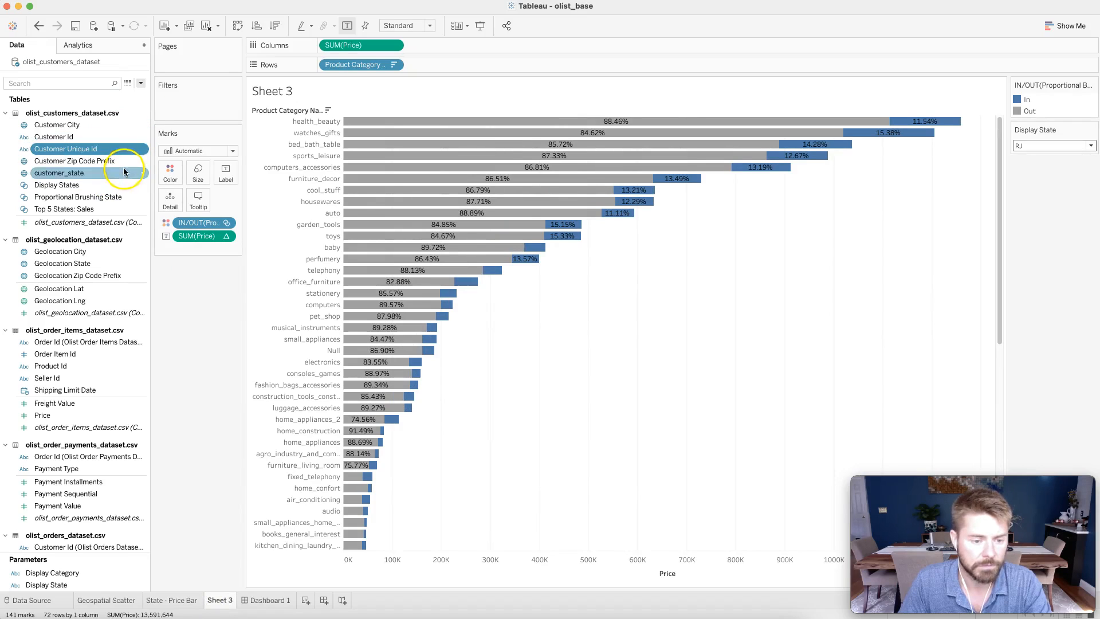
key("super+z")
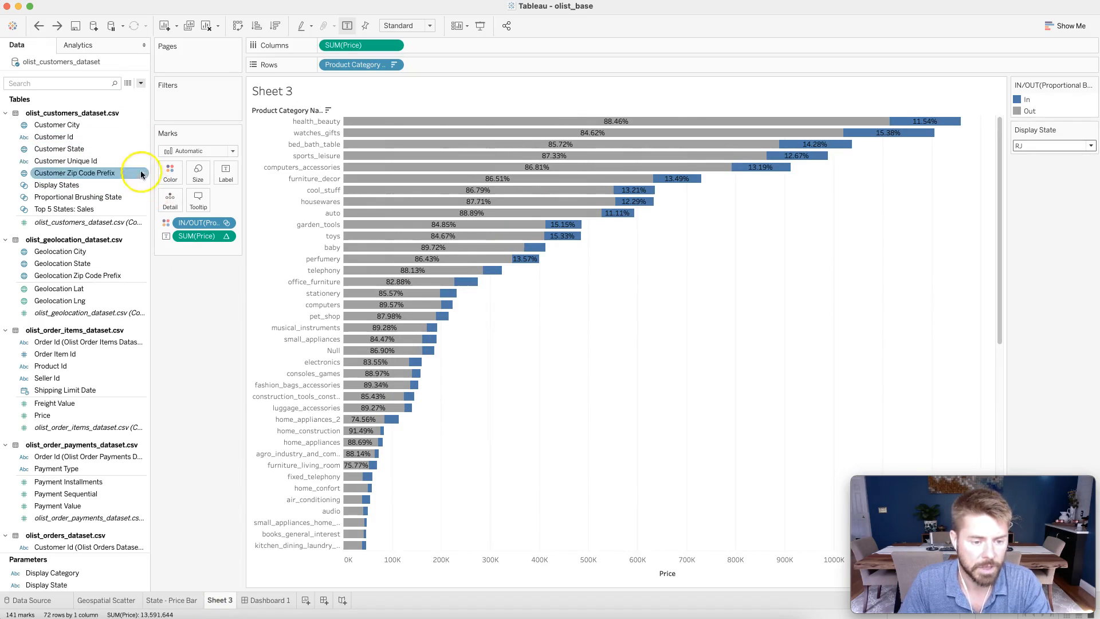
Create a set from Customer State named Proportional Brushing Area that includes all states.
left_click(145, 149)
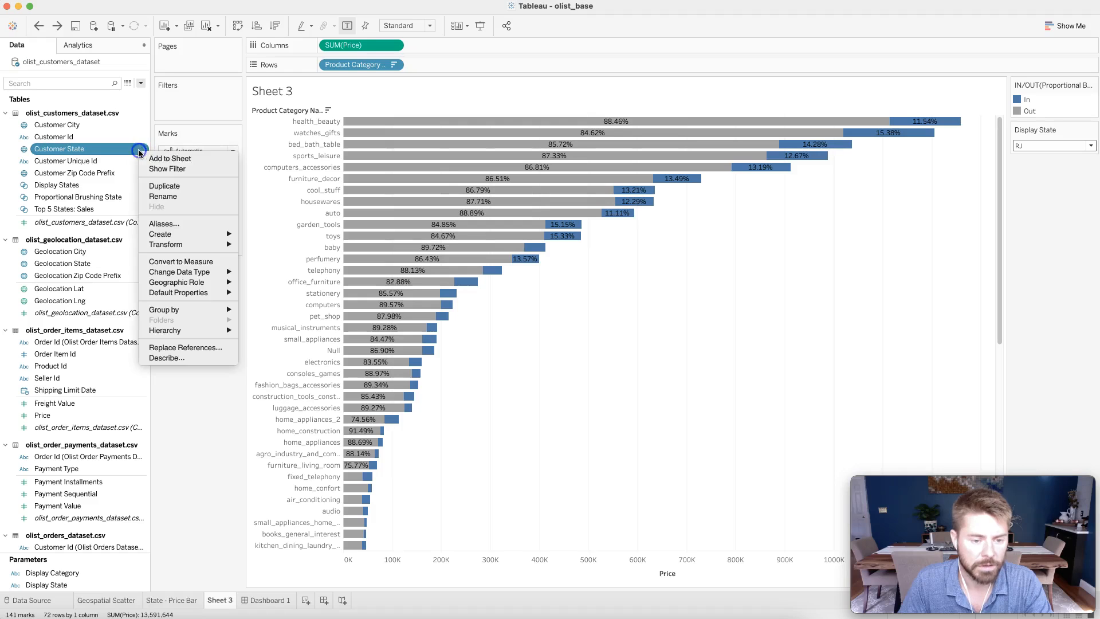
mouse_move(166, 239)
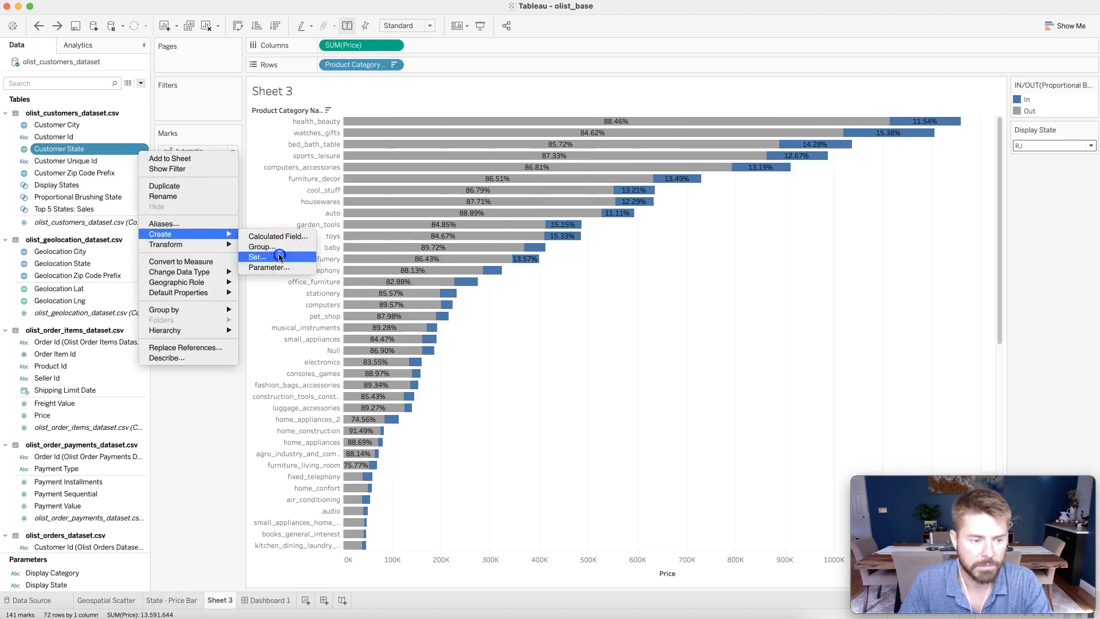
left_click(274, 254)
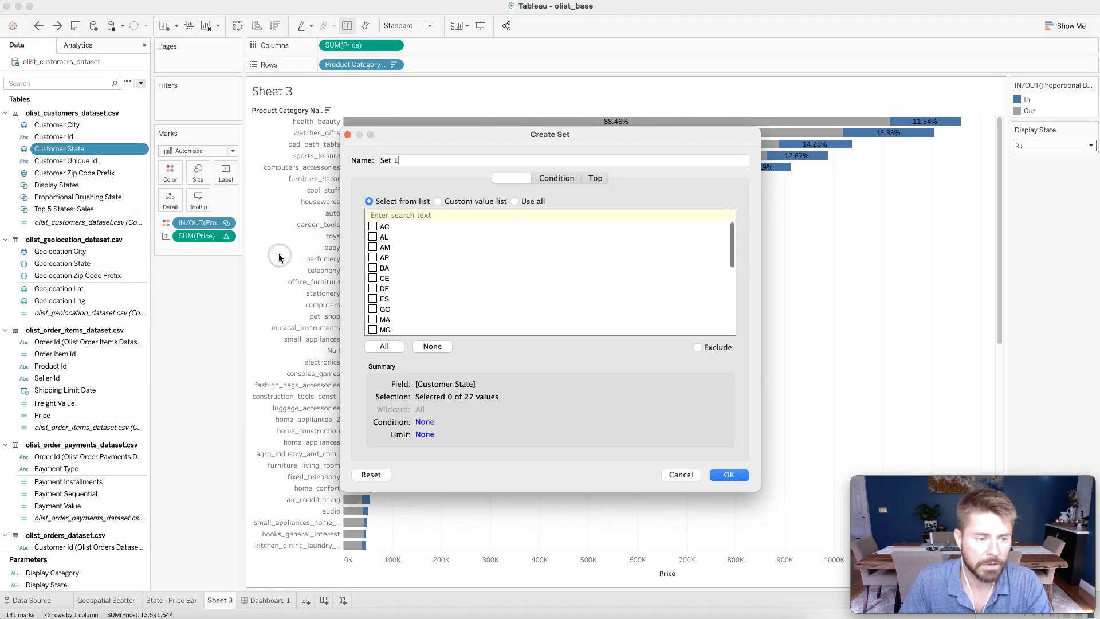
triple_click(462, 162)
type("Proportional Brushing Area")
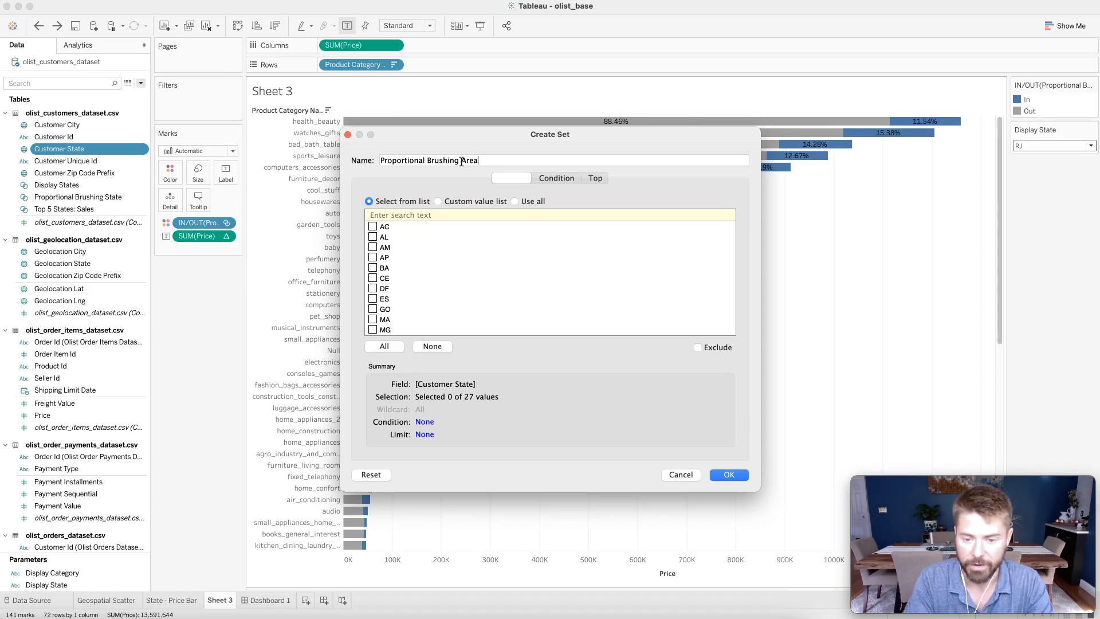
left_click(376, 351)
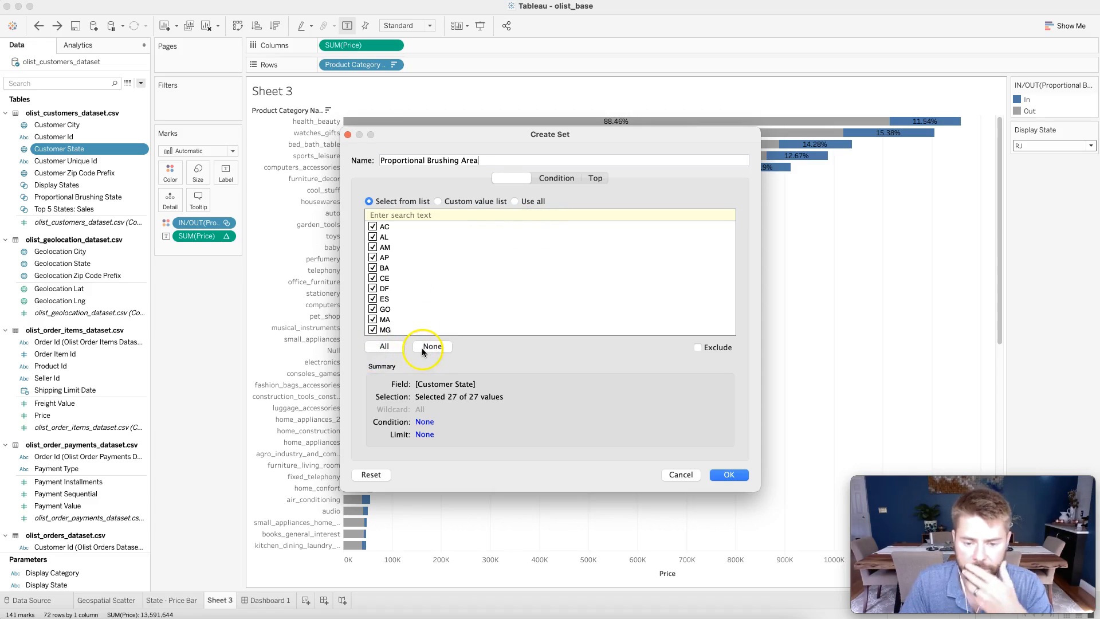
left_click(515, 202)
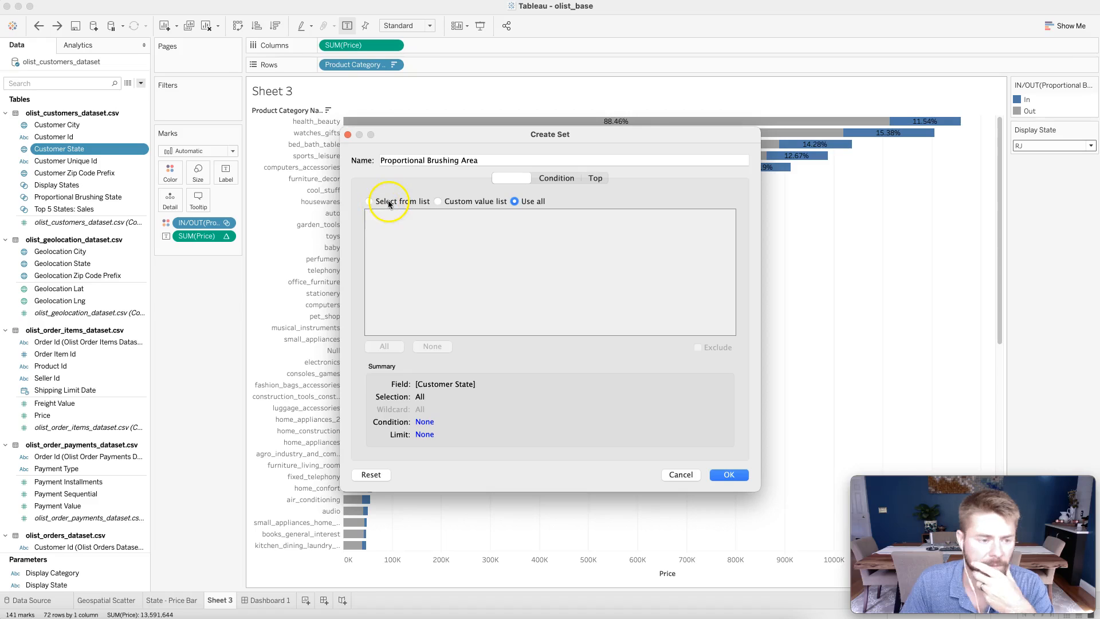
left_click(729, 474)
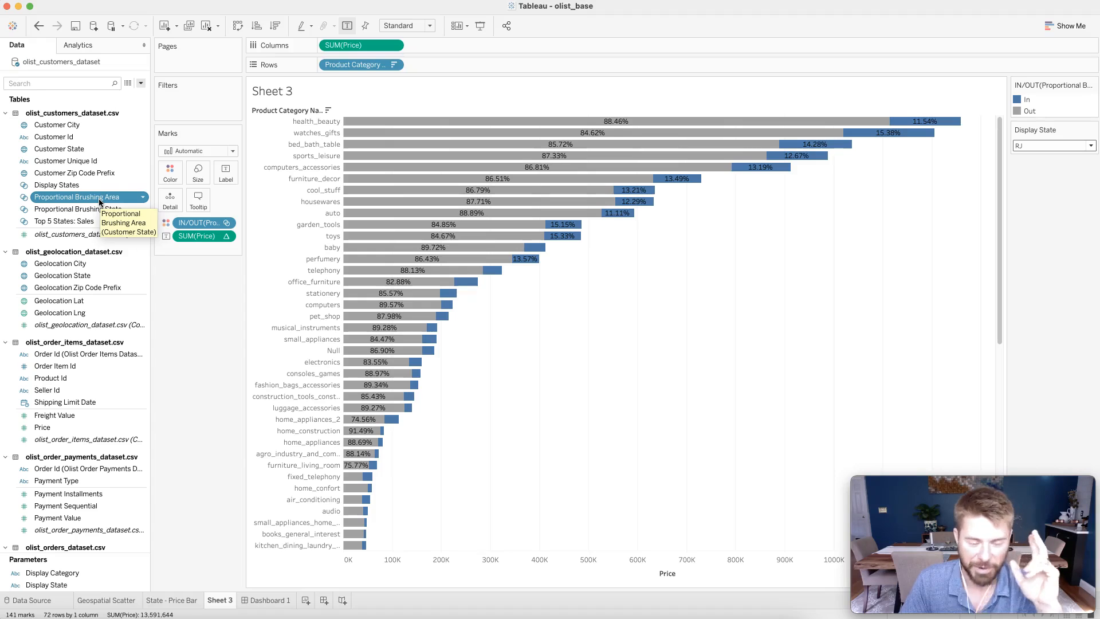
Replace the set coloring the bars on Sheet 3 with the Proportional Brushing Area set.
left_click(73, 202)
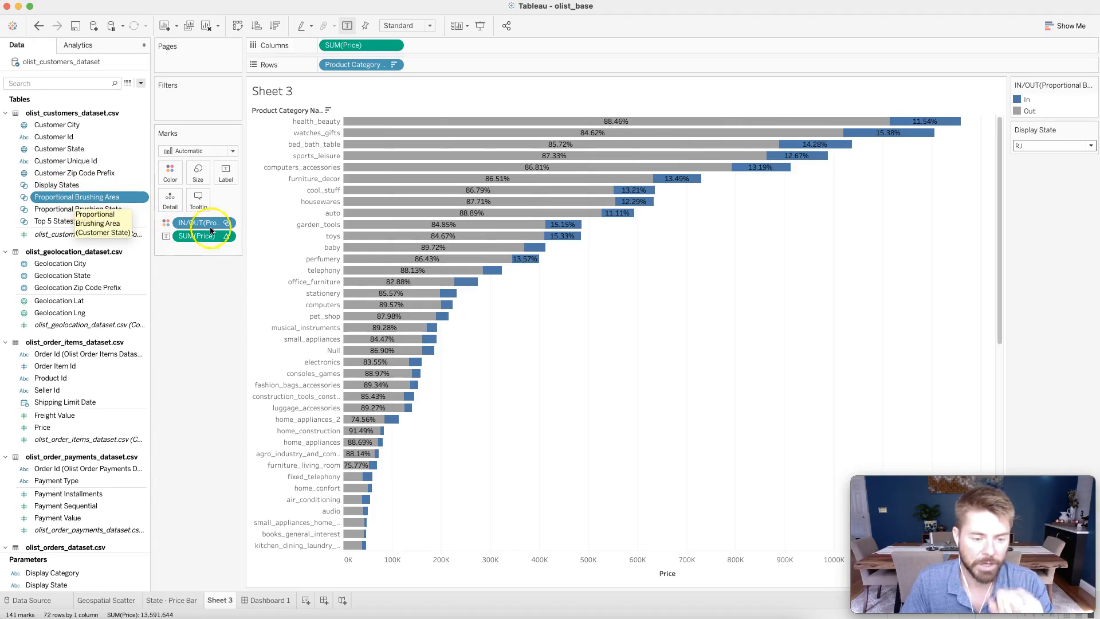
left_click(227, 223)
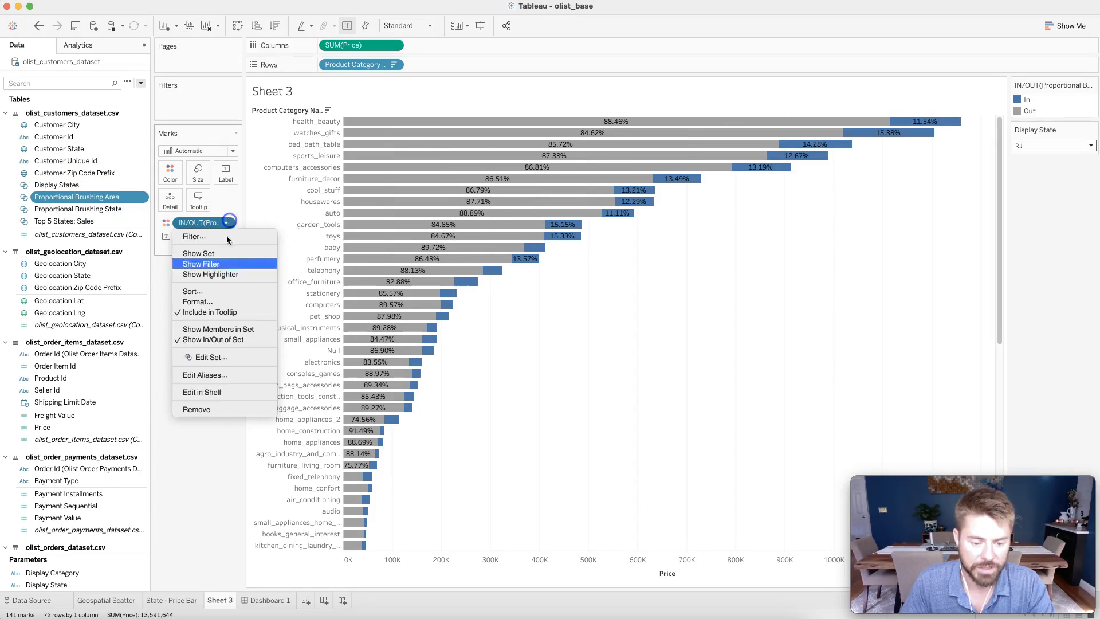
left_click(210, 410)
left_click_drag(108, 206, 164, 175)
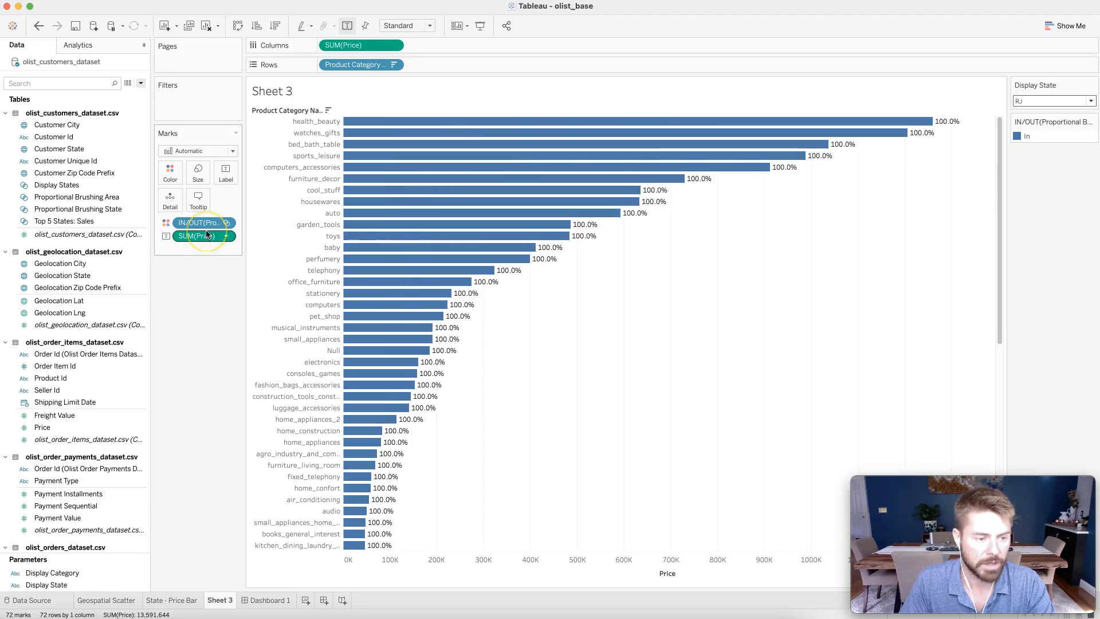
mouse_move(207, 233)
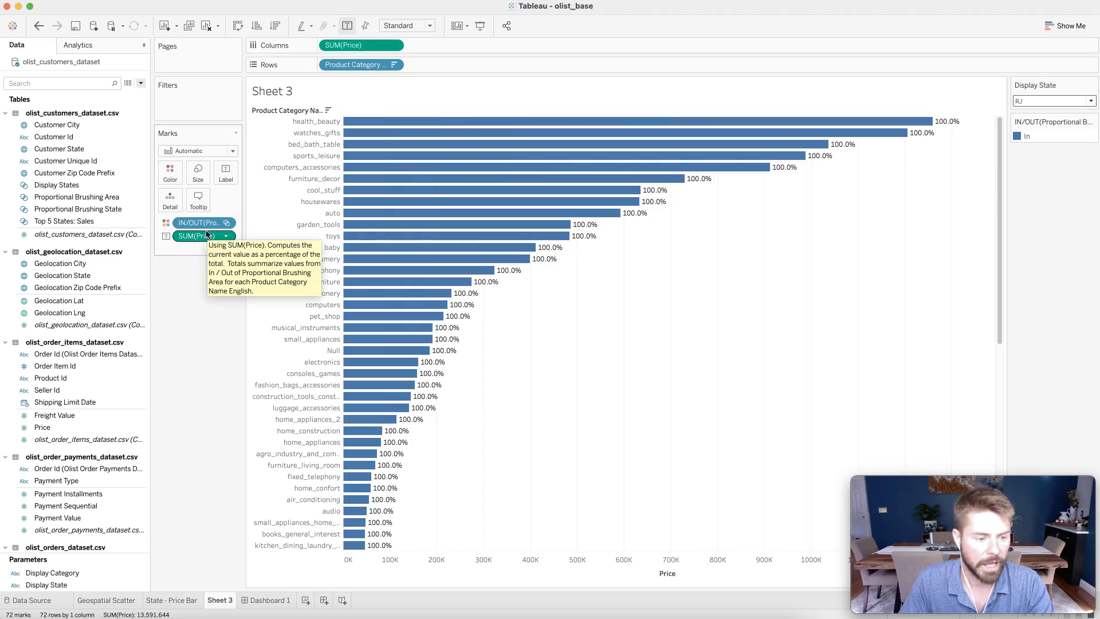
Add a Change Set Values action to Dashboard 1 and name it Proportional Brusing Area.
left_click(247, 600)
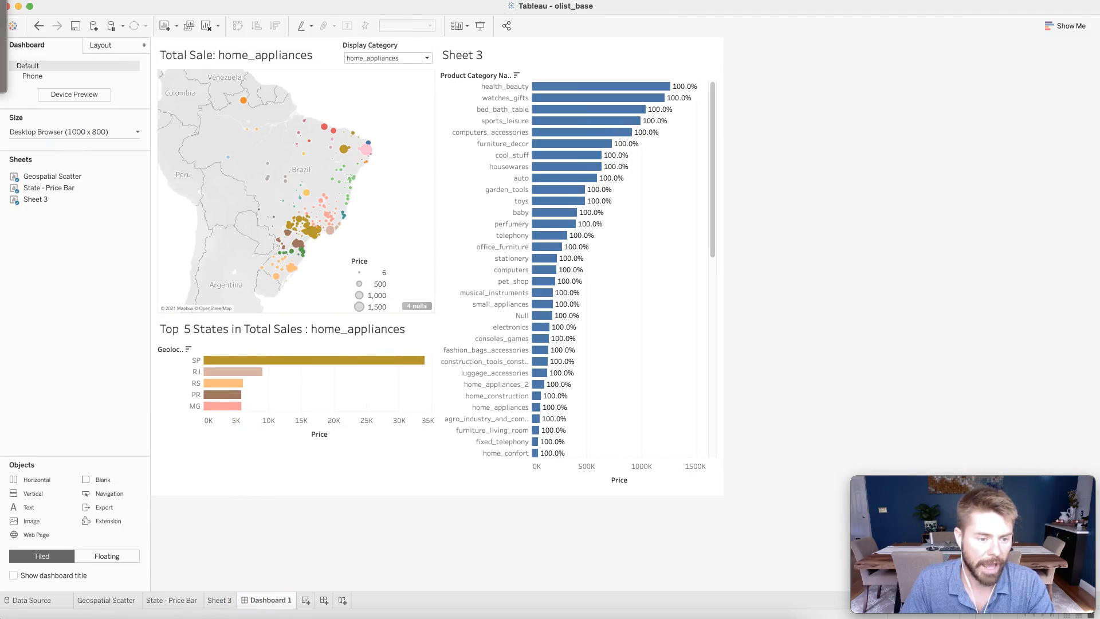
left_click(428, 365)
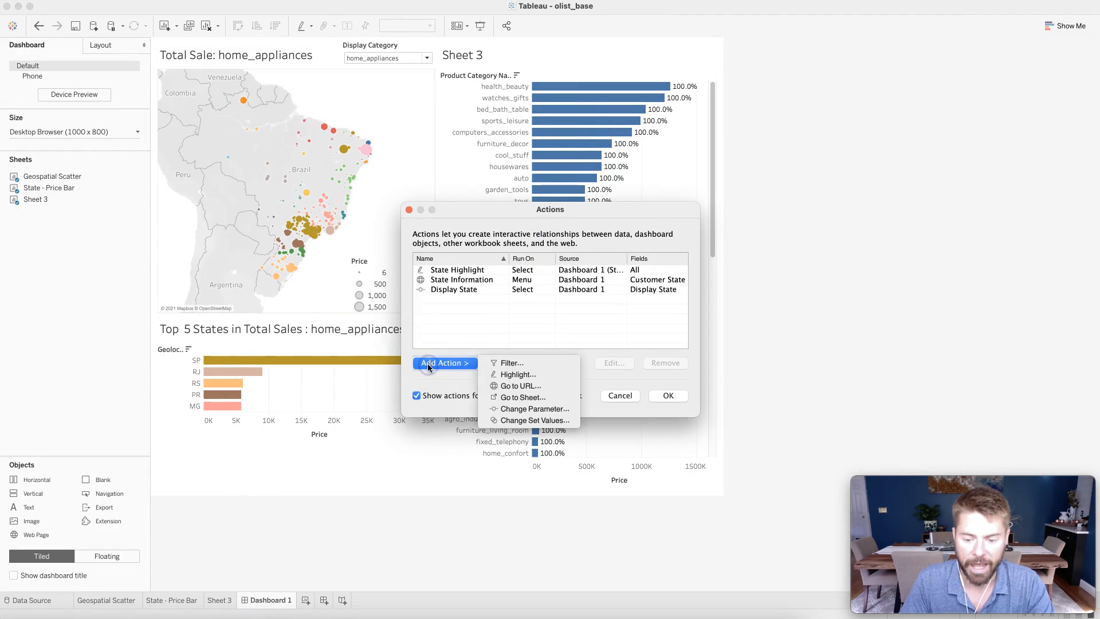
left_click(525, 421)
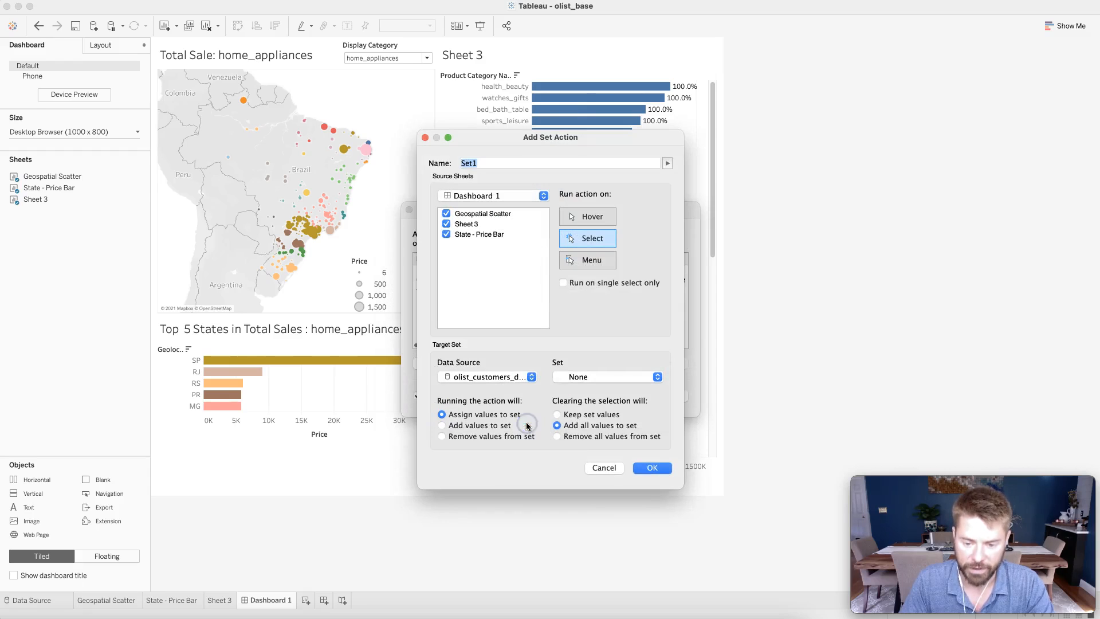
left_click(426, 137)
left_click(475, 363)
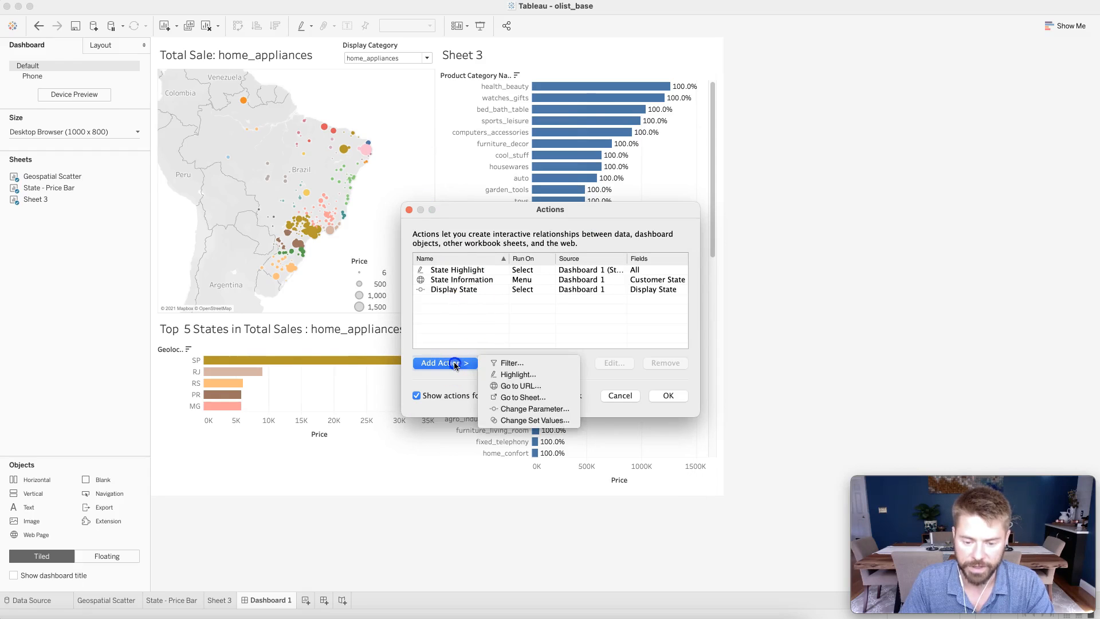
left_click(518, 423)
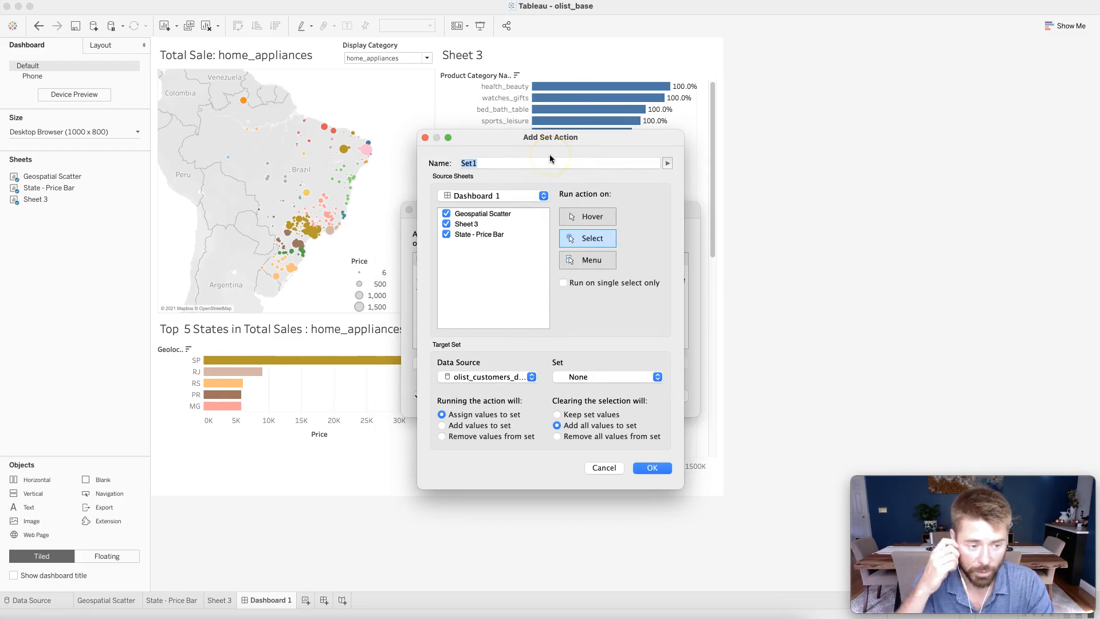
double_click(534, 164)
type("Po")
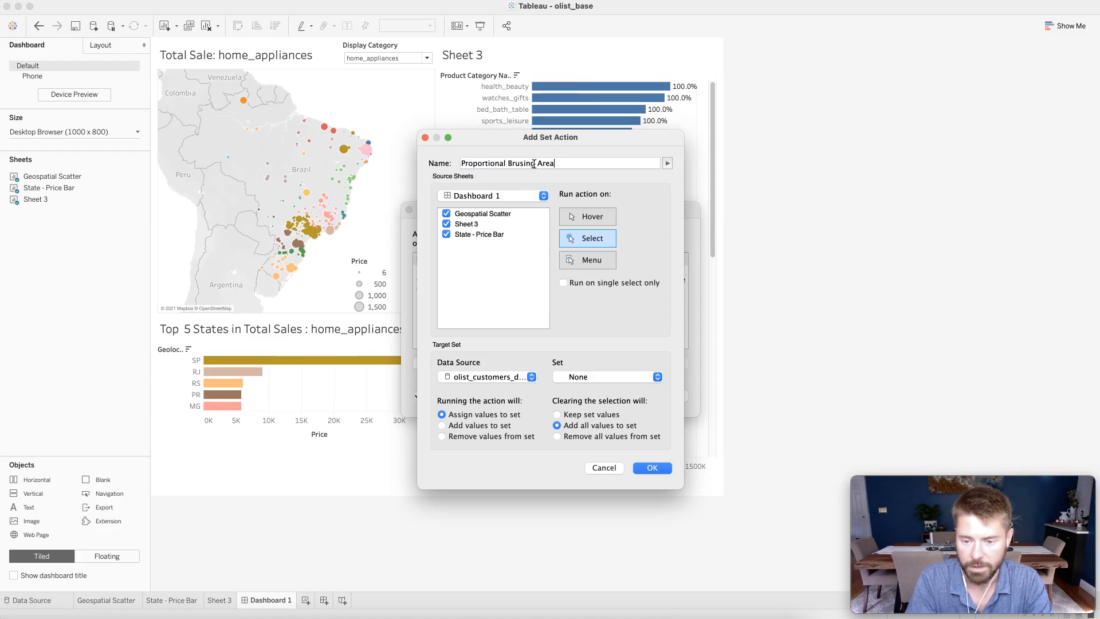
Run the set action on Select and target the Proportional Brushing Area set.
left_click(581, 240)
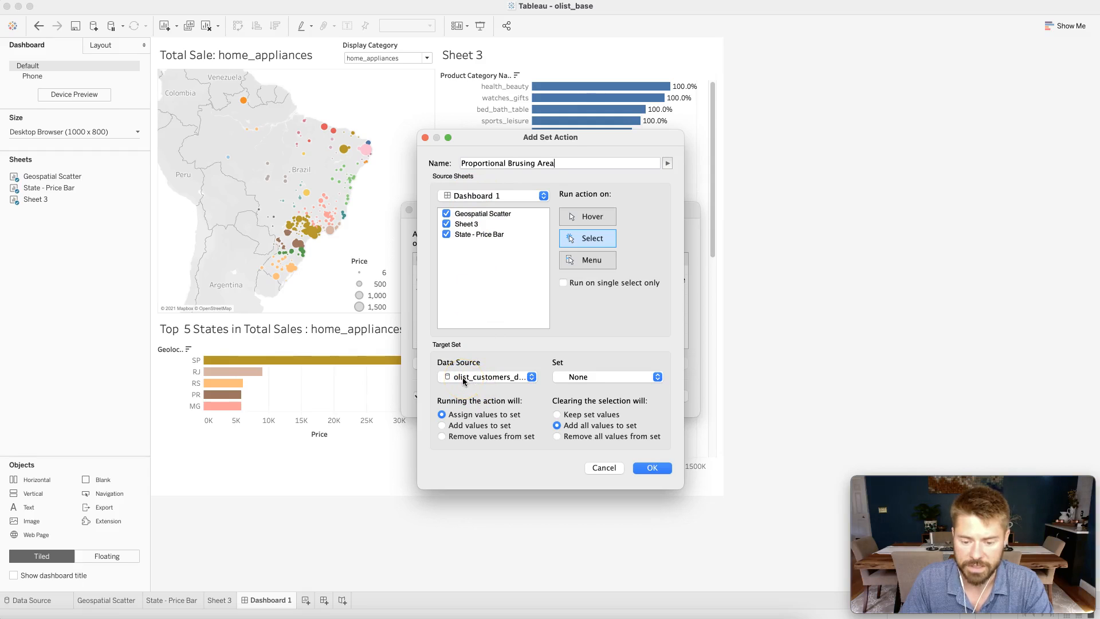
left_click(615, 378)
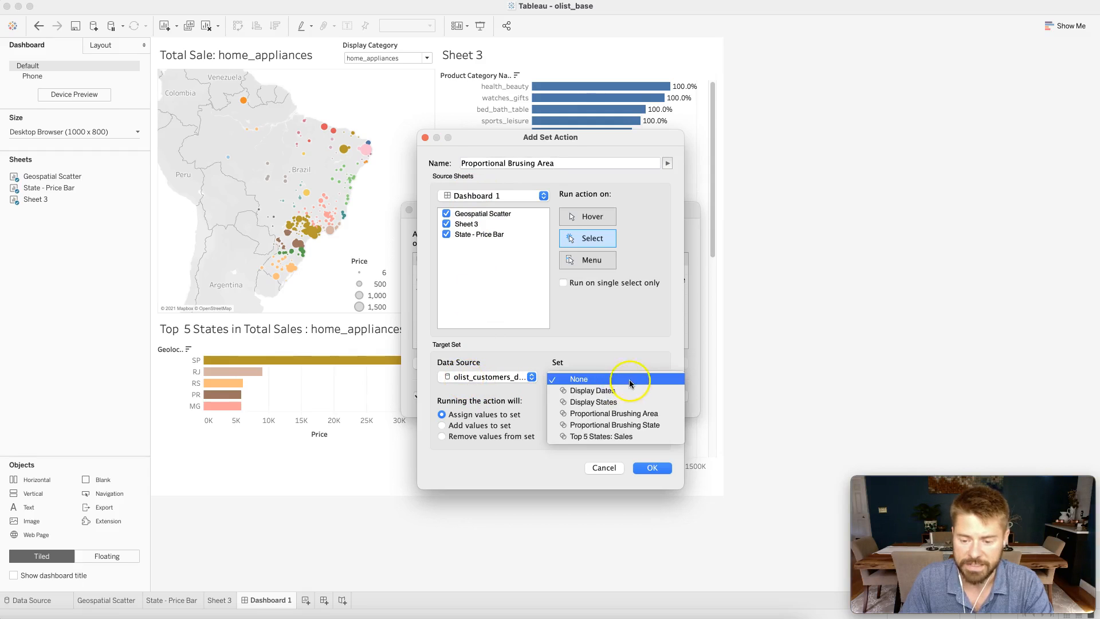
left_click(658, 414)
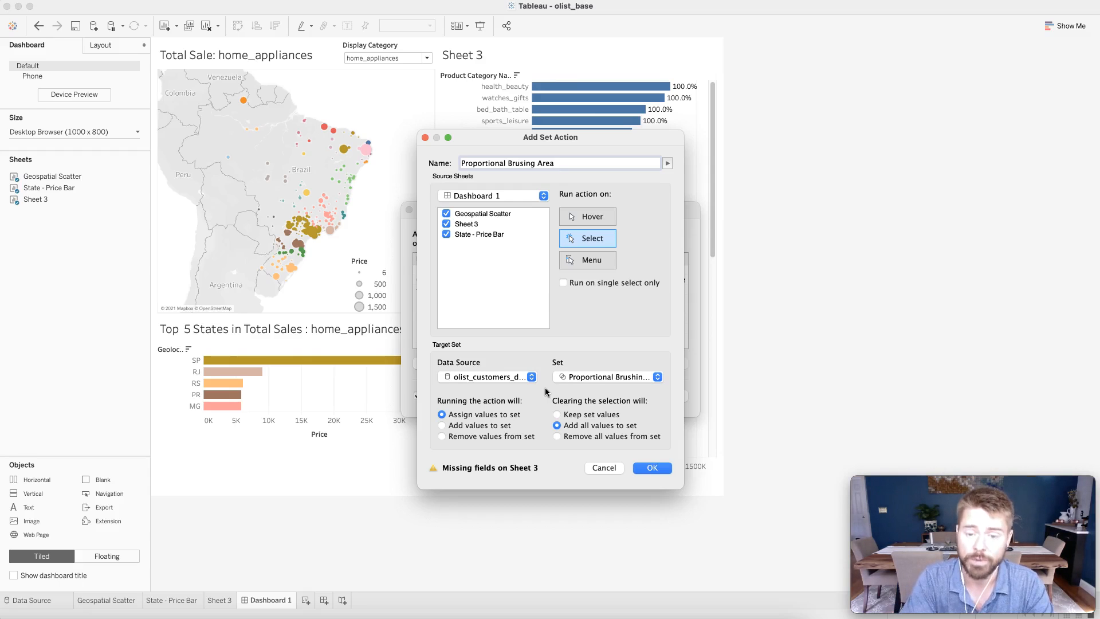
Make the action assign values to the set when run and remove all values when cleared, and save it.
left_click(442, 415)
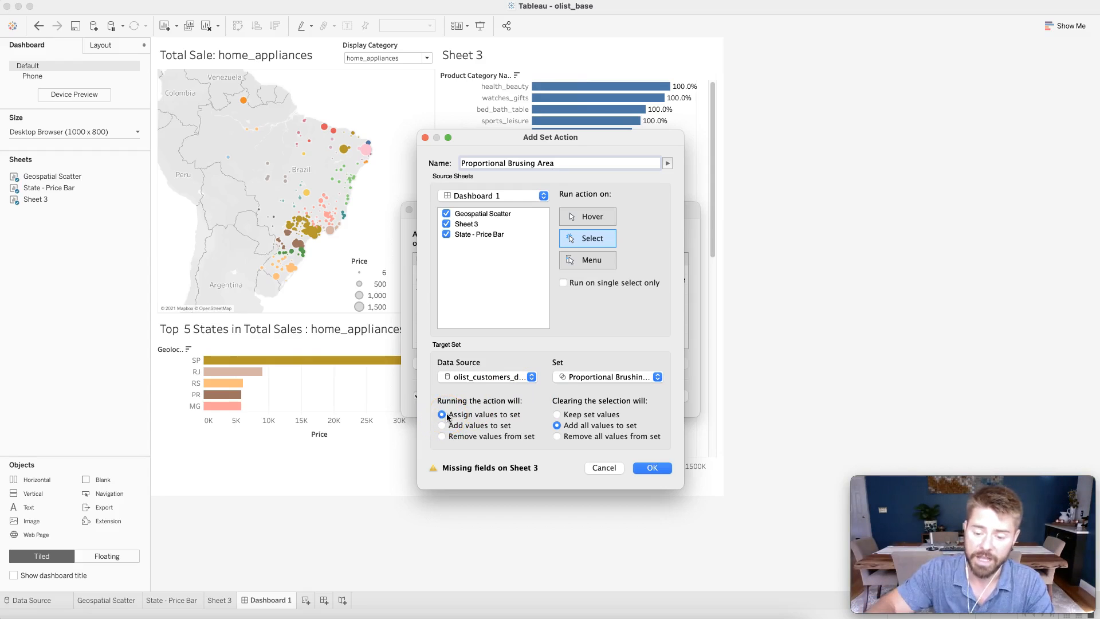
left_click(557, 437)
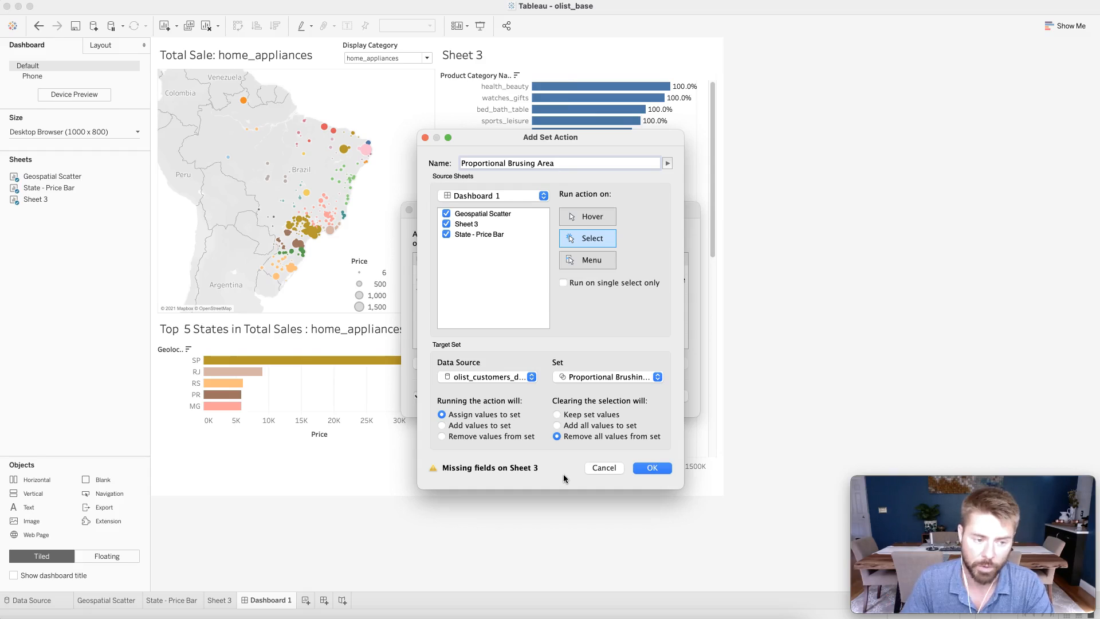
left_click(651, 469)
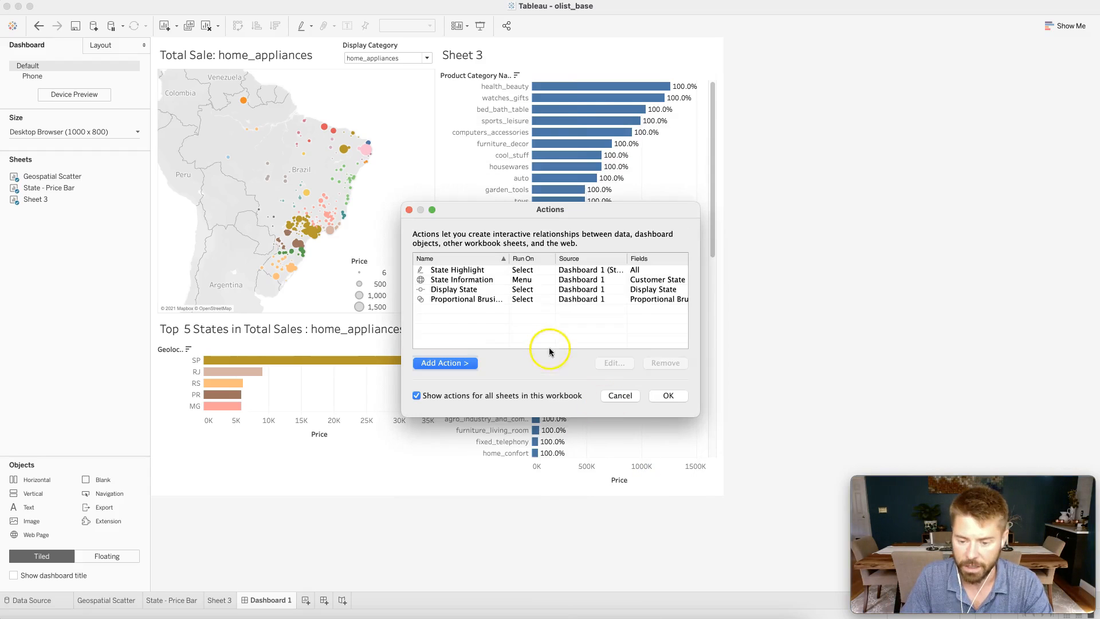
left_click(667, 394)
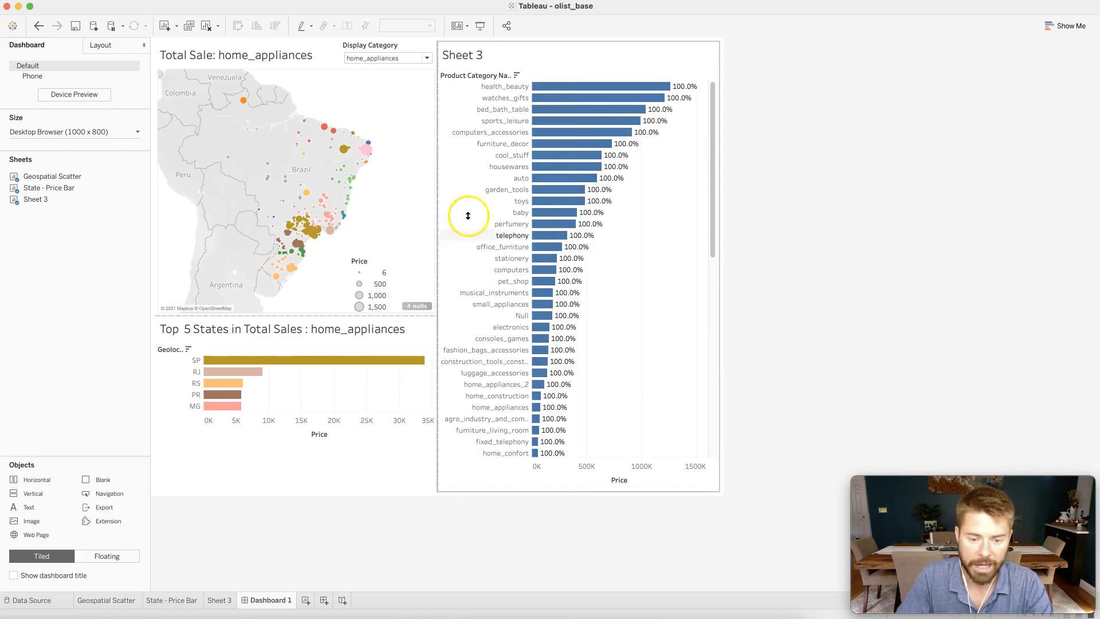
Lasso-select the marks in southeastern Brazil on the dashboard map and open Sheet 3 to examine the category proportions.
left_click(384, 226)
mouse_move(171, 150)
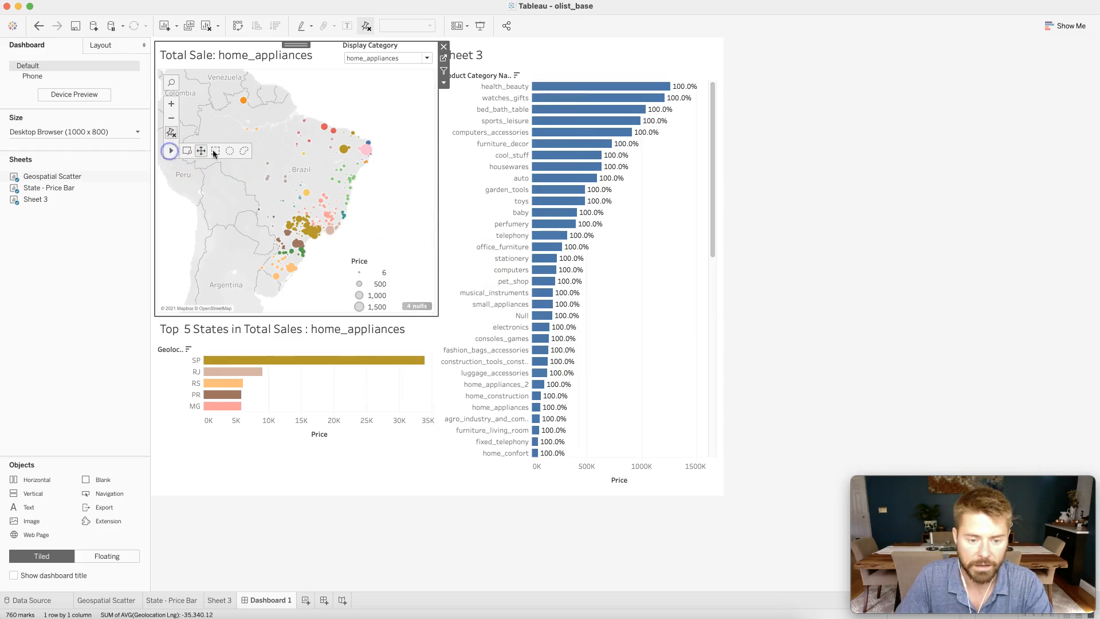
left_click(245, 152)
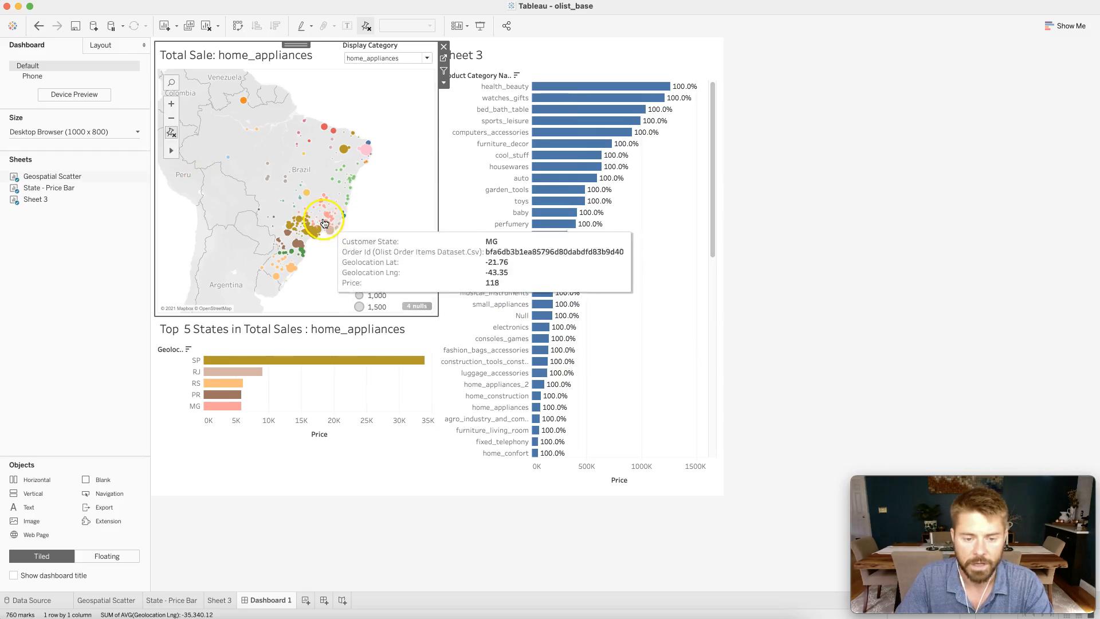
mouse_move(368, 221)
left_mouse_down()
mouse_move(290, 216)
mouse_move(293, 261)
mouse_move(366, 215)
left_mouse_up()
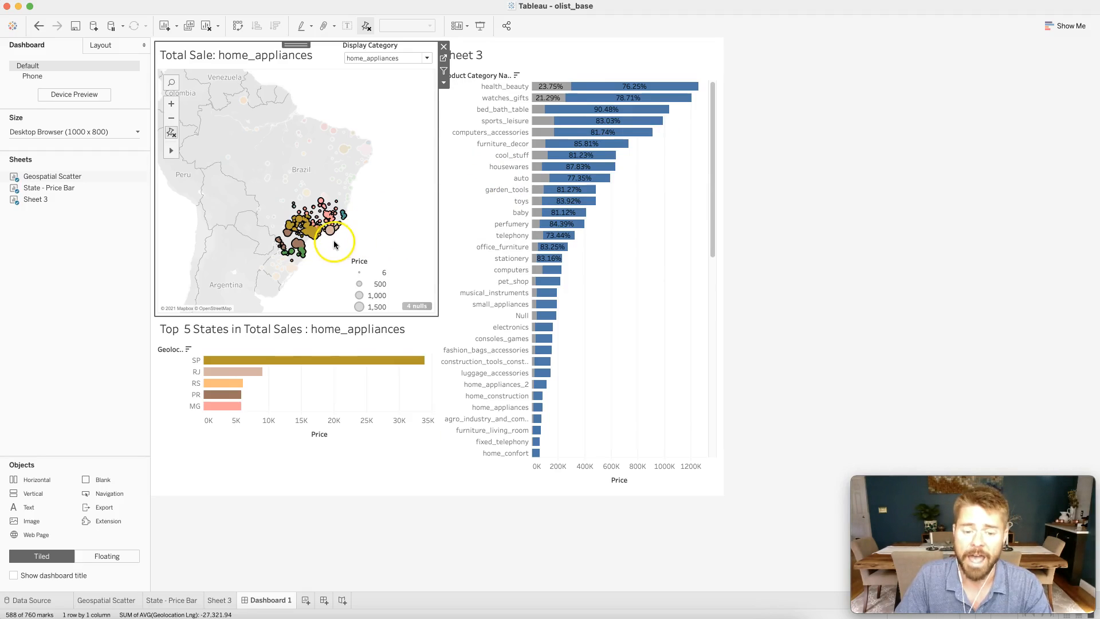
left_click(220, 599)
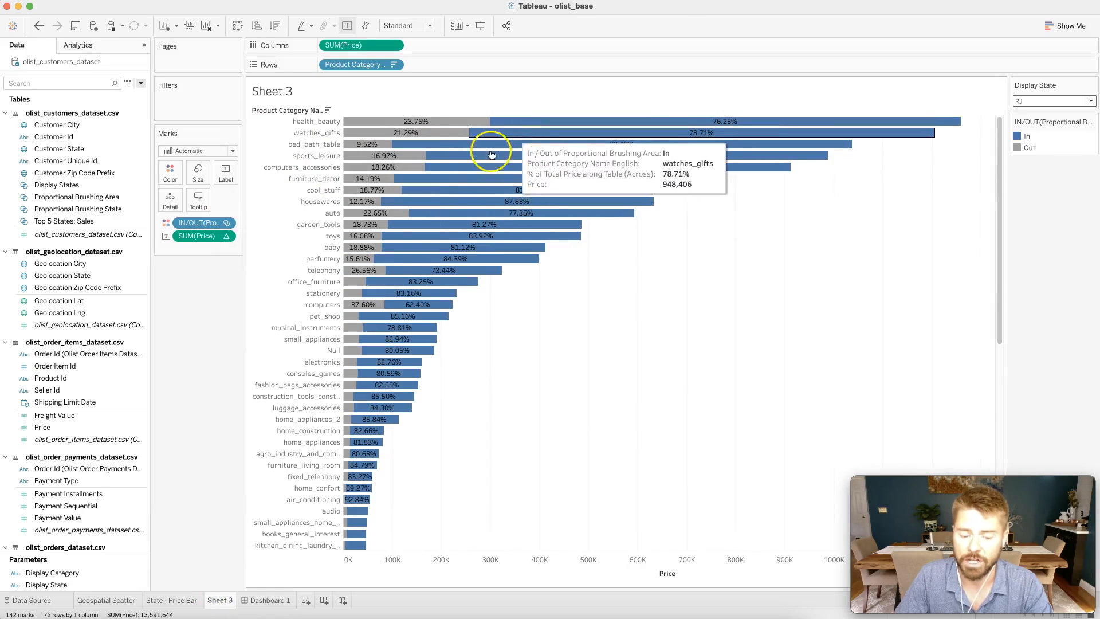
On the Dashboard 1 map, lasso-select the northern and northeastern marks, then the southern marks, and examine the health_beauty share for each selection.
left_click(254, 601)
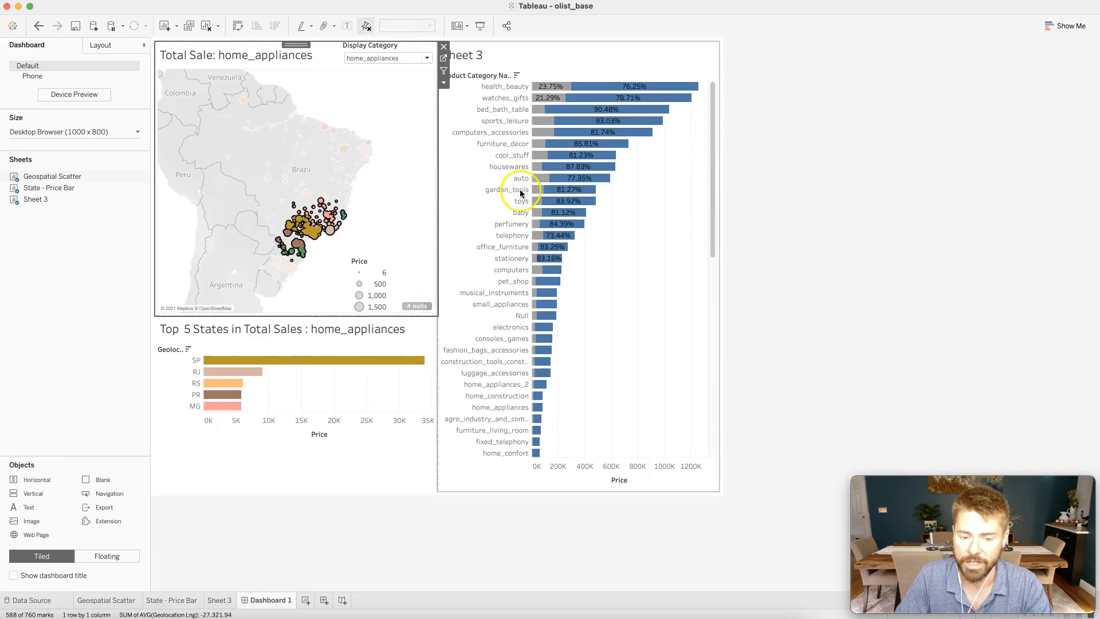
left_click(391, 172)
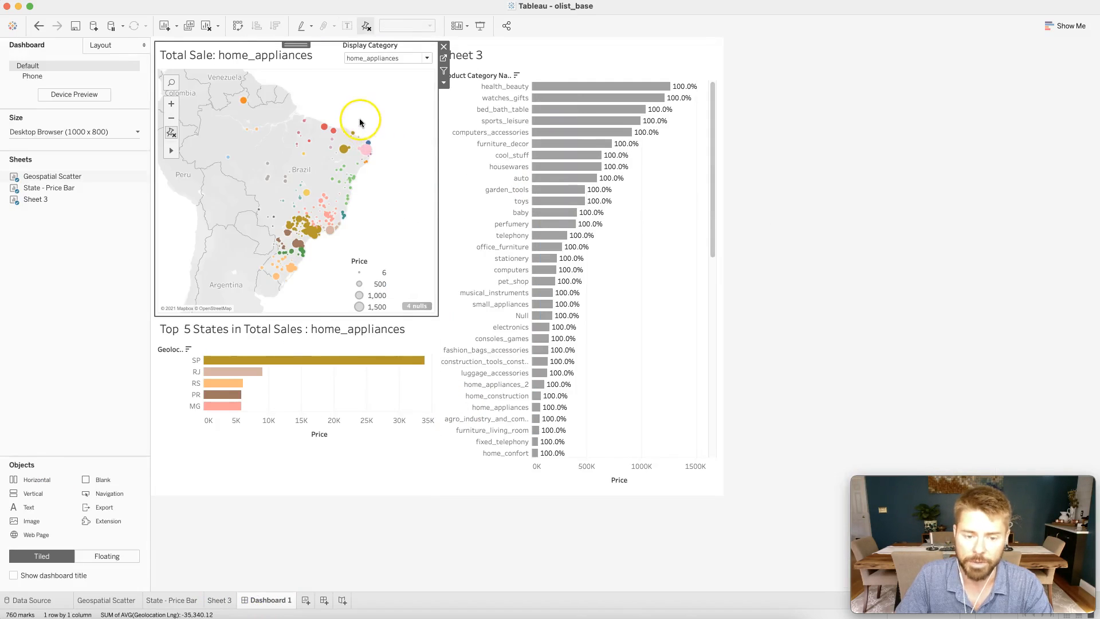
mouse_move(315, 94)
left_mouse_down()
mouse_move(265, 93)
mouse_move(211, 123)
mouse_move(246, 177)
mouse_move(290, 206)
mouse_move(393, 184)
mouse_move(340, 119)
mouse_move(240, 94)
left_mouse_up()
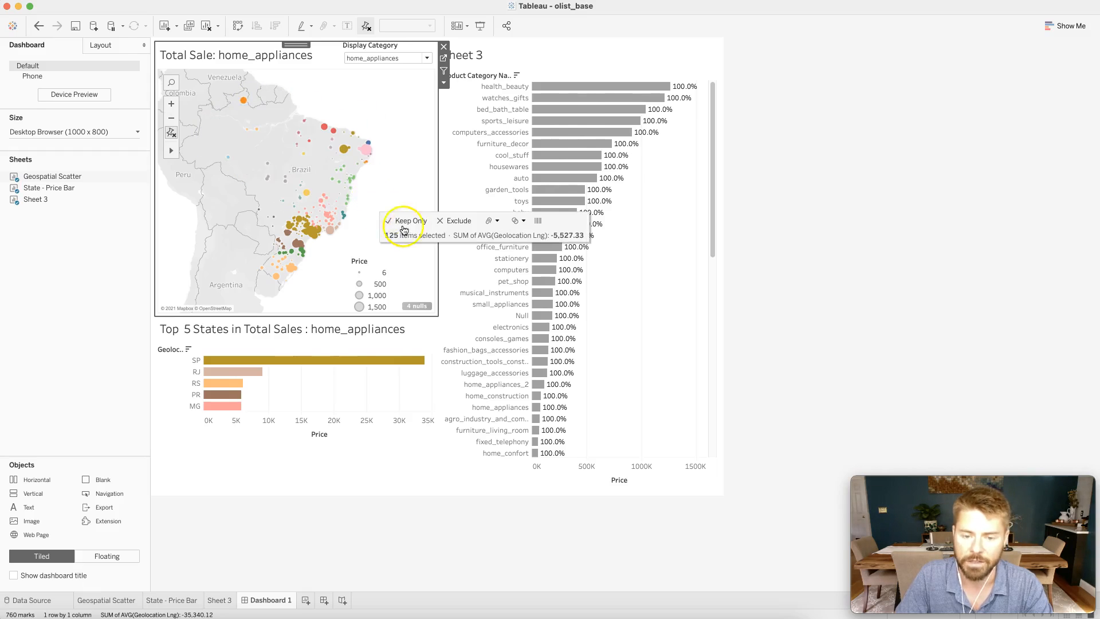
mouse_move(688, 87)
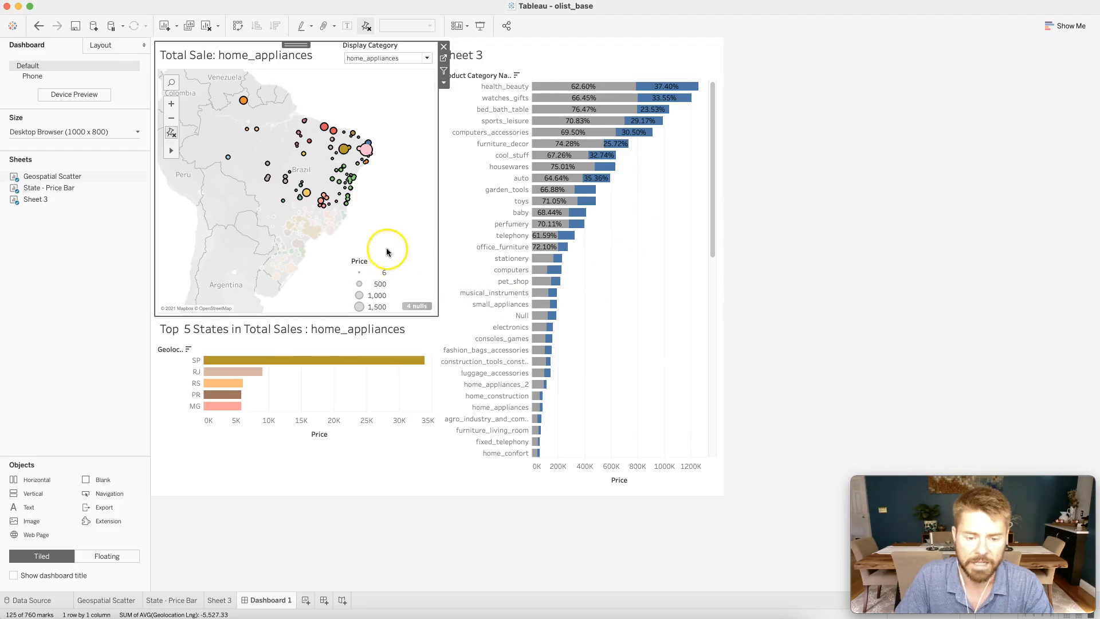
mouse_move(314, 249)
left_mouse_down()
mouse_move(267, 239)
mouse_move(296, 290)
mouse_move(310, 251)
mouse_move(360, 258)
left_mouse_up()
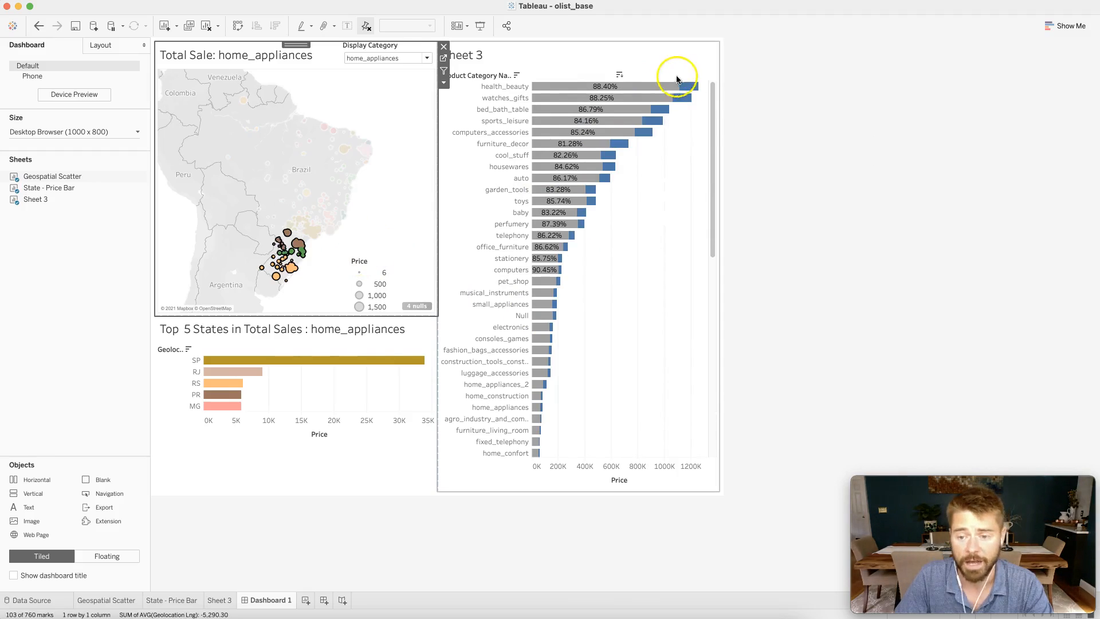
mouse_move(692, 86)
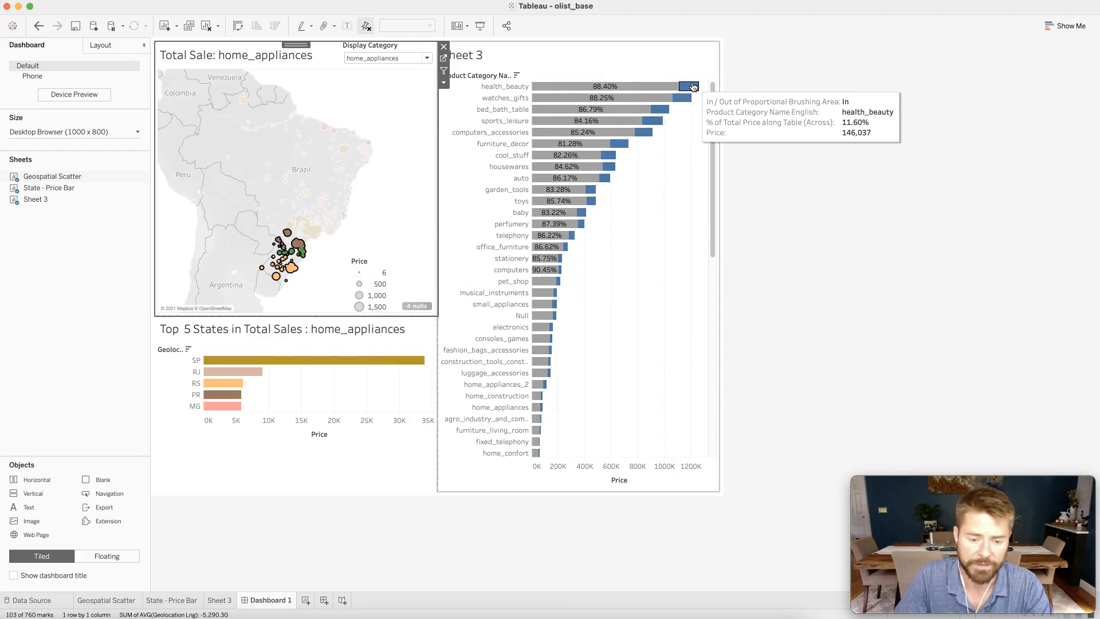
Replace the map selection with a lasso around the southeastern Brazil marks and view the resulting category percentages on Sheet 3.
left_click(373, 211)
mouse_move(372, 212)
left_mouse_down()
mouse_move(322, 191)
mouse_move(282, 212)
mouse_move(299, 244)
mouse_move(367, 229)
mouse_move(362, 206)
left_mouse_up()
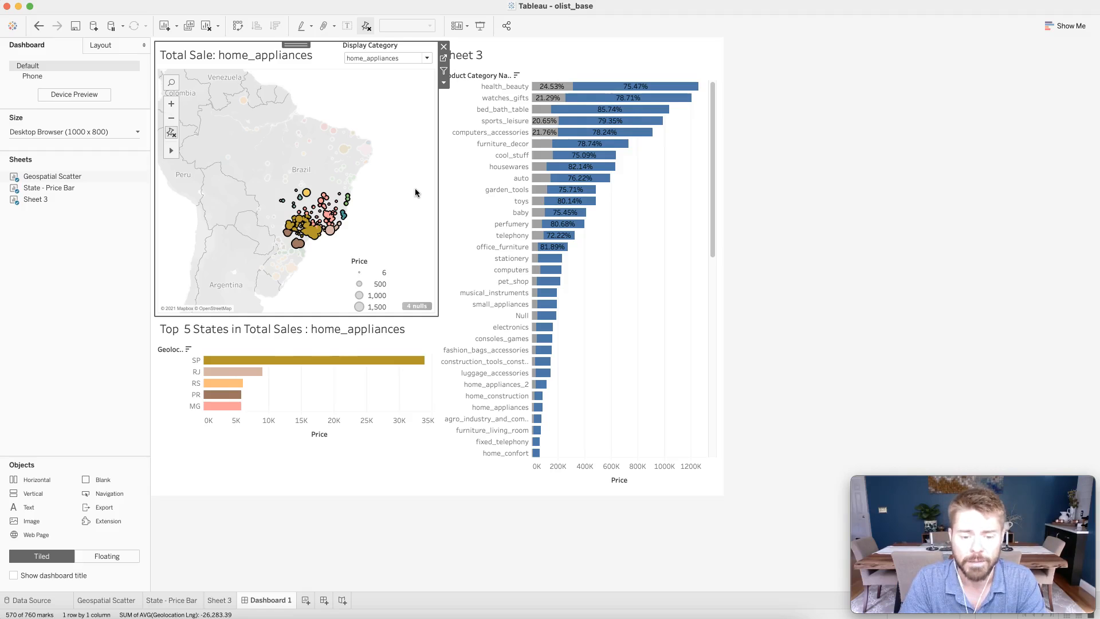
left_click(220, 600)
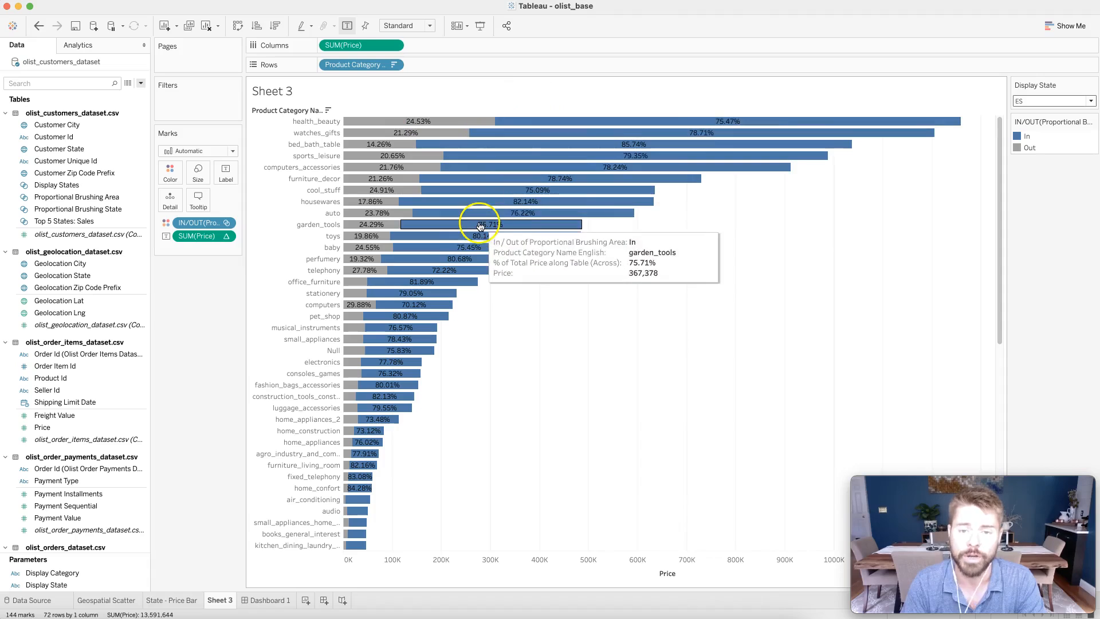
Return to Dashboard 1 and test the set action by clearing the map selection, lassoing the southeastern marks again, and deselecting them.
left_click(269, 609)
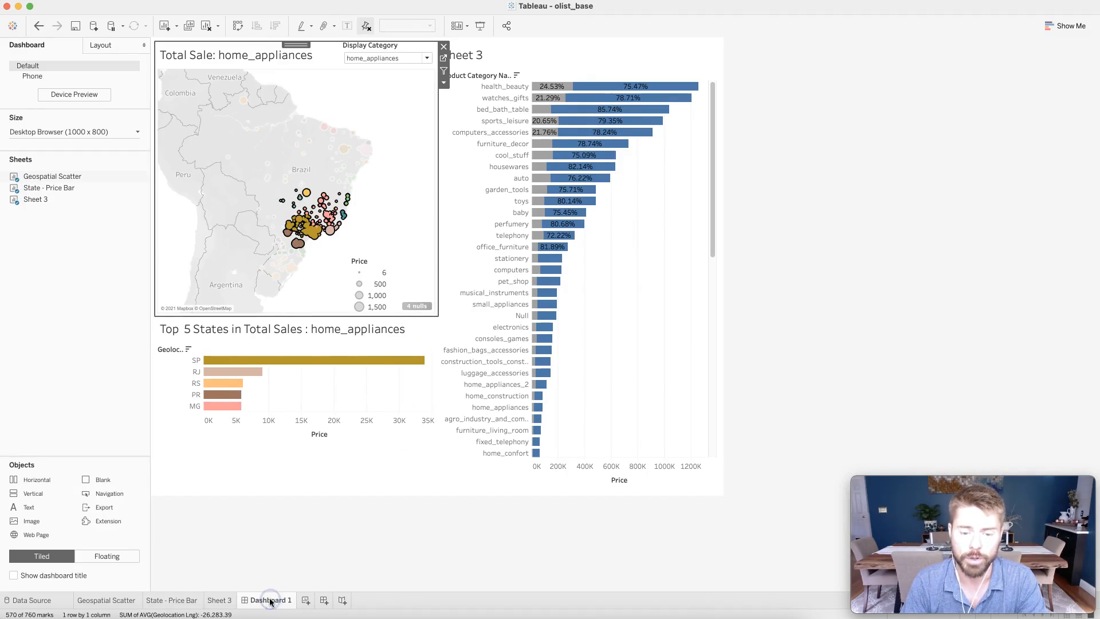
left_click(410, 236)
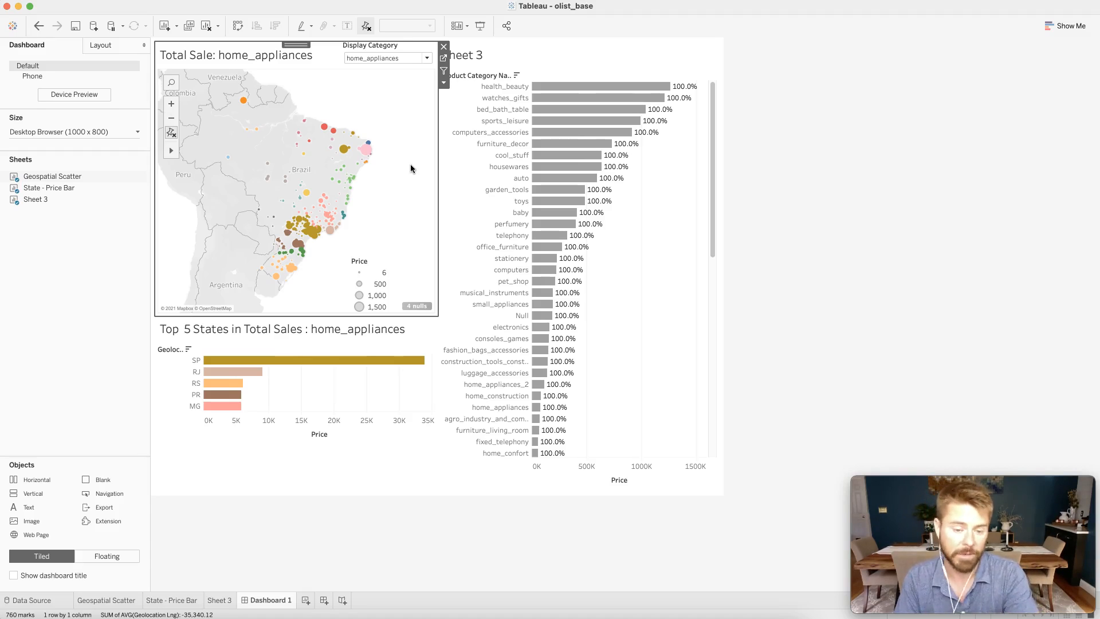
mouse_move(365, 197)
left_mouse_down()
mouse_move(320, 253)
mouse_move(372, 214)
left_mouse_up()
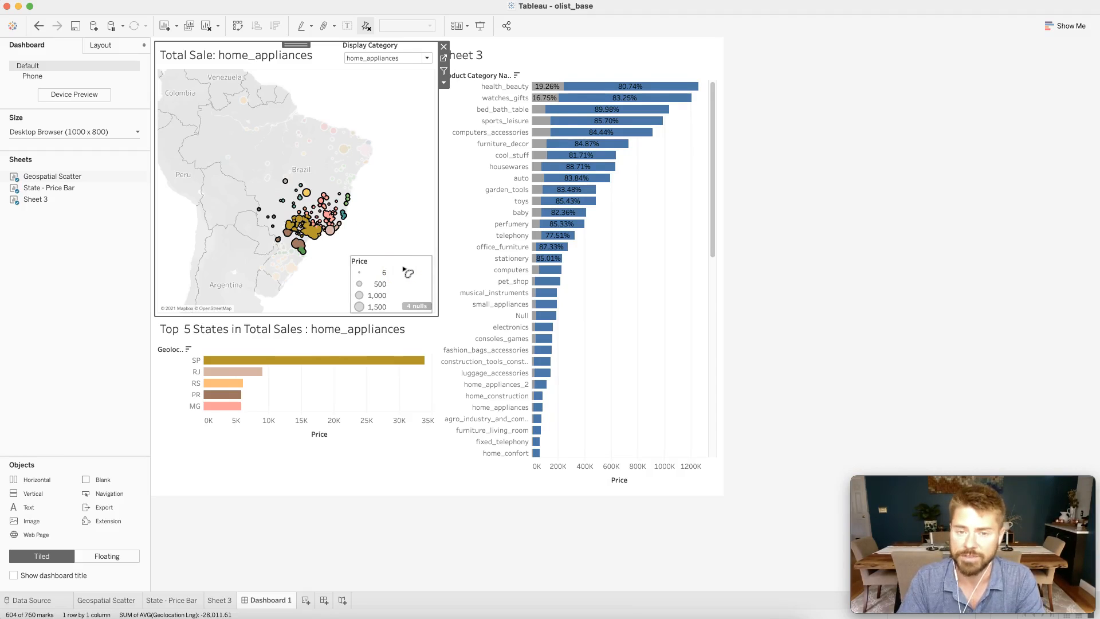
left_click(403, 193)
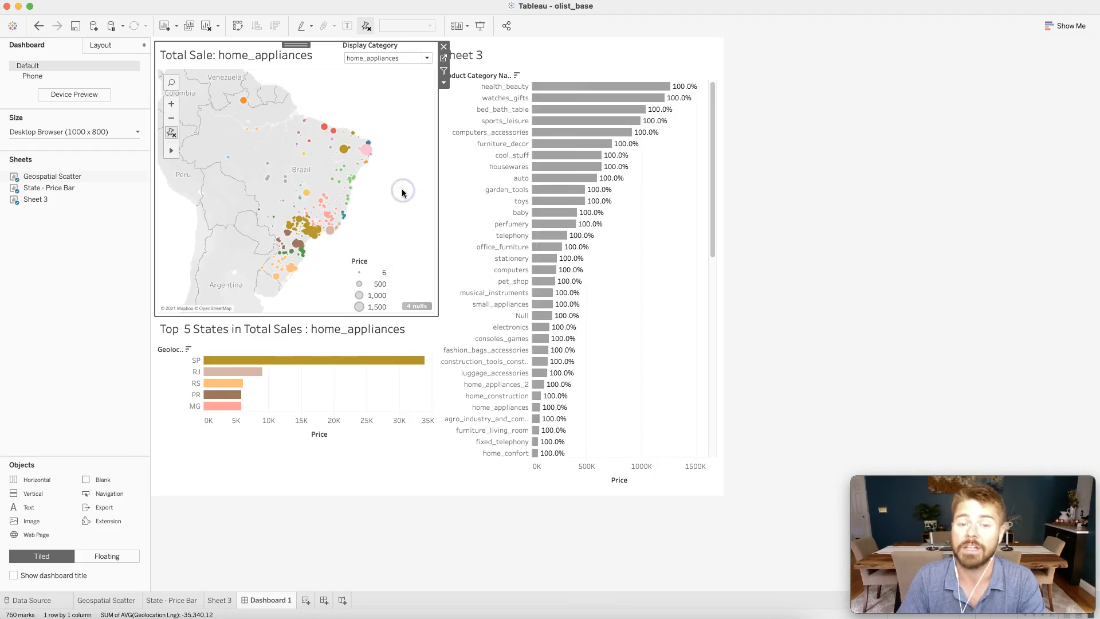